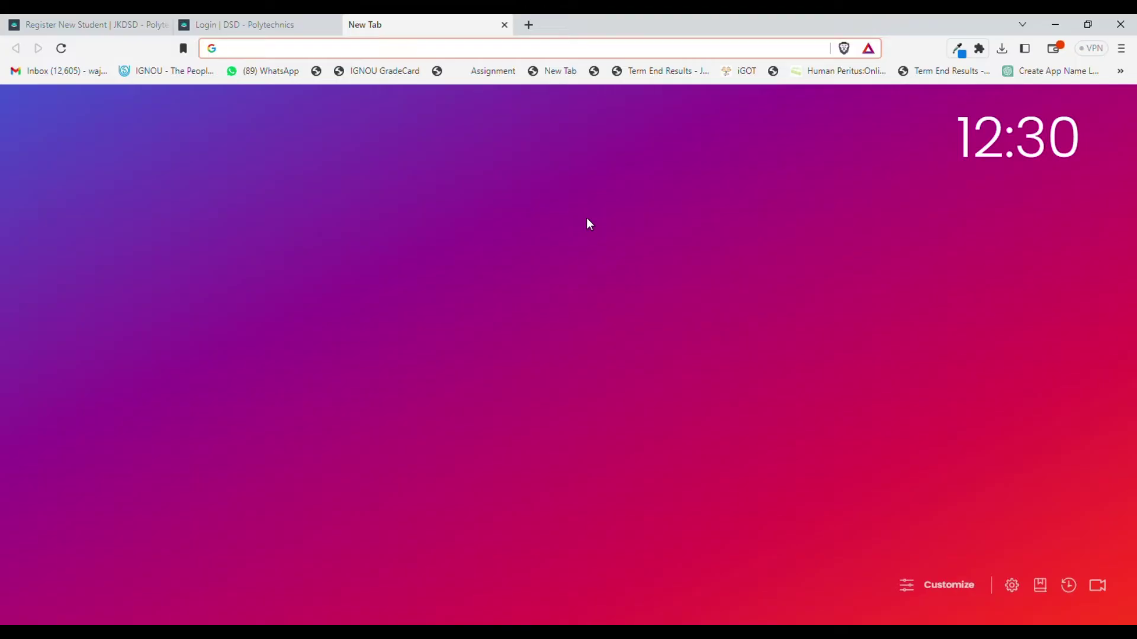
Load WhatsApp Web from its bookmark in the new Brave tab
click(243, 70)
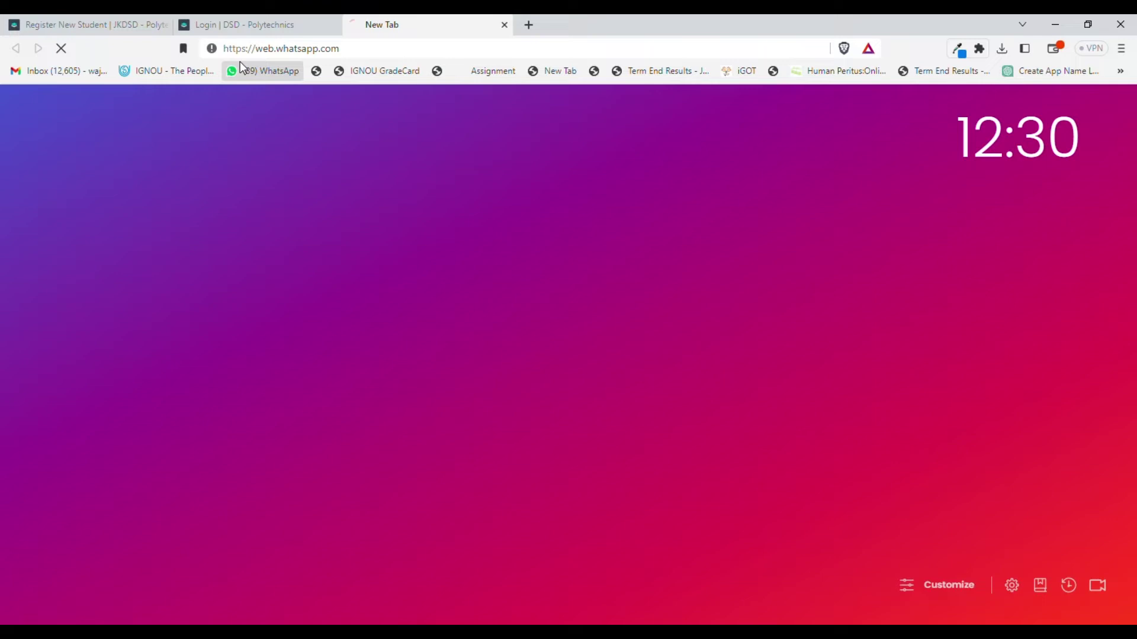
click(72, 24)
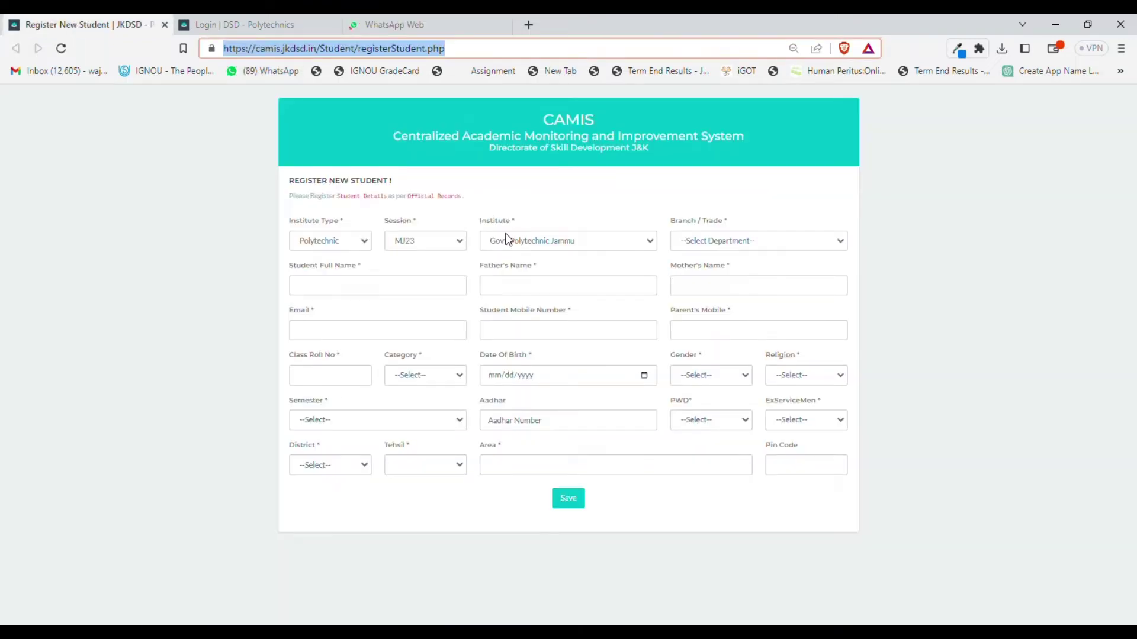
click(508, 160)
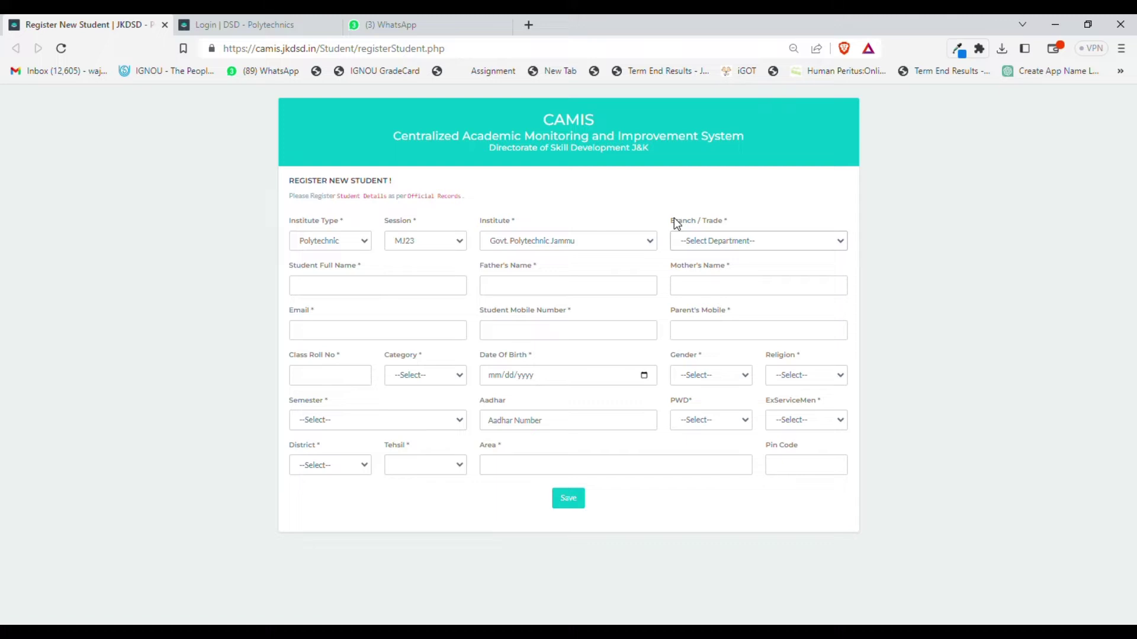
Sign in to CAMIS with the saved autofill credentials and User Type set to Student
click(292, 22)
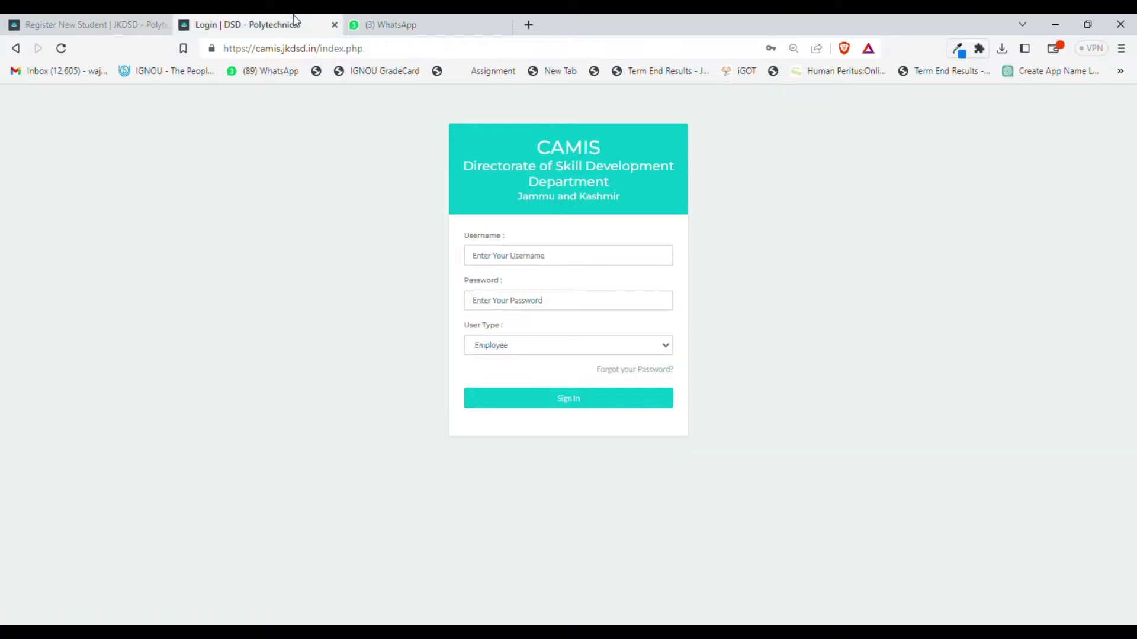
click(526, 261)
click(598, 298)
click(597, 297)
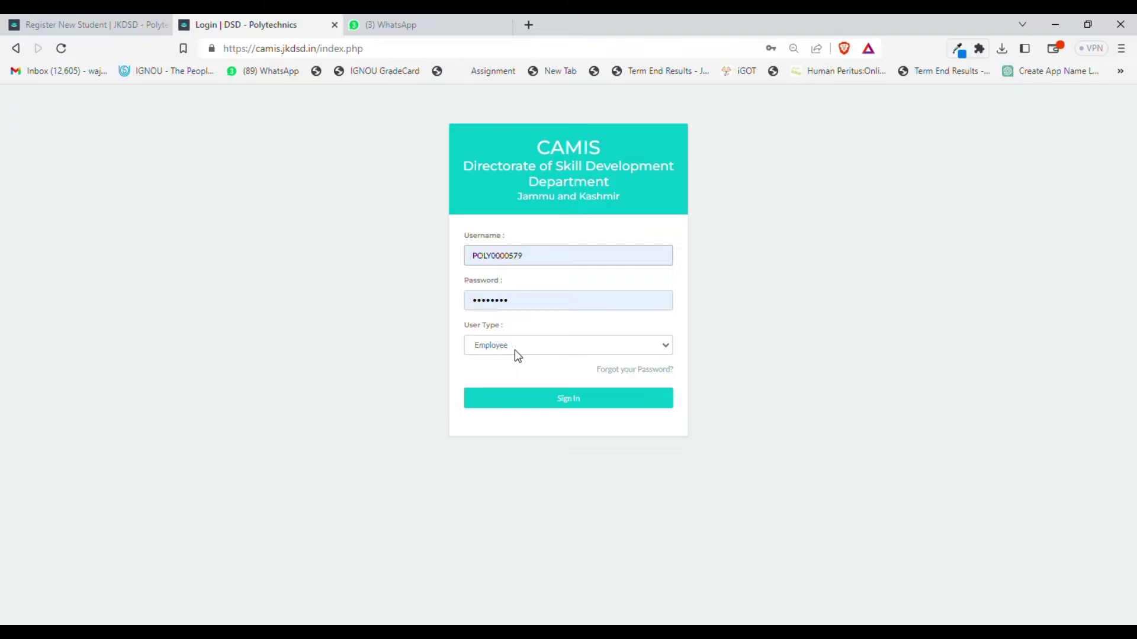
key(Down)
click(552, 403)
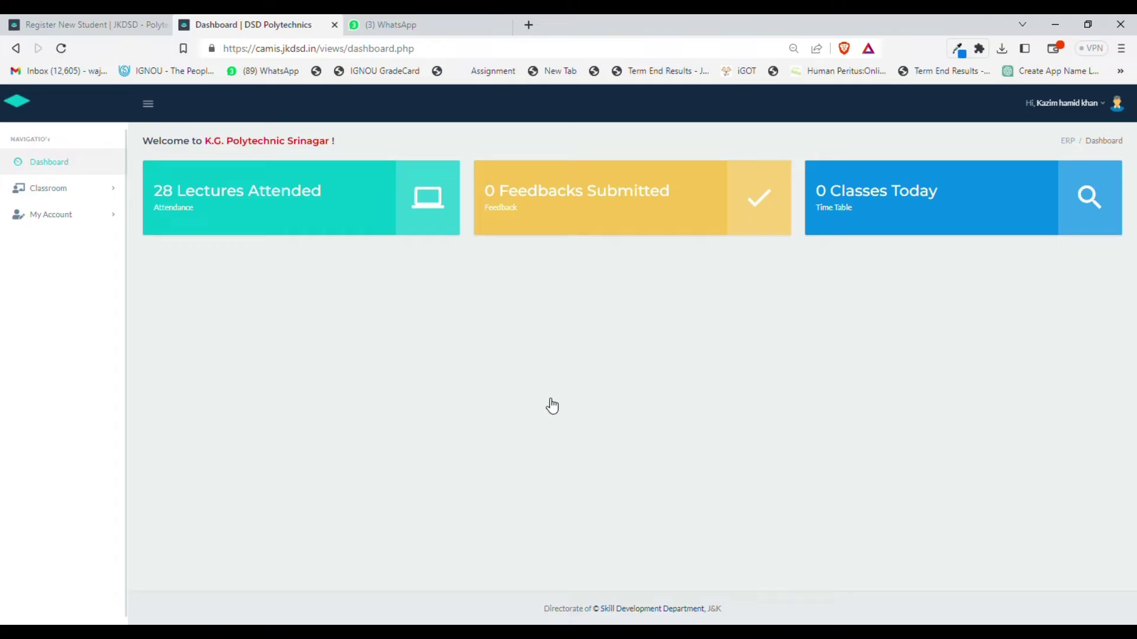
Expand the Classroom section in the dashboard sidebar
click(65, 191)
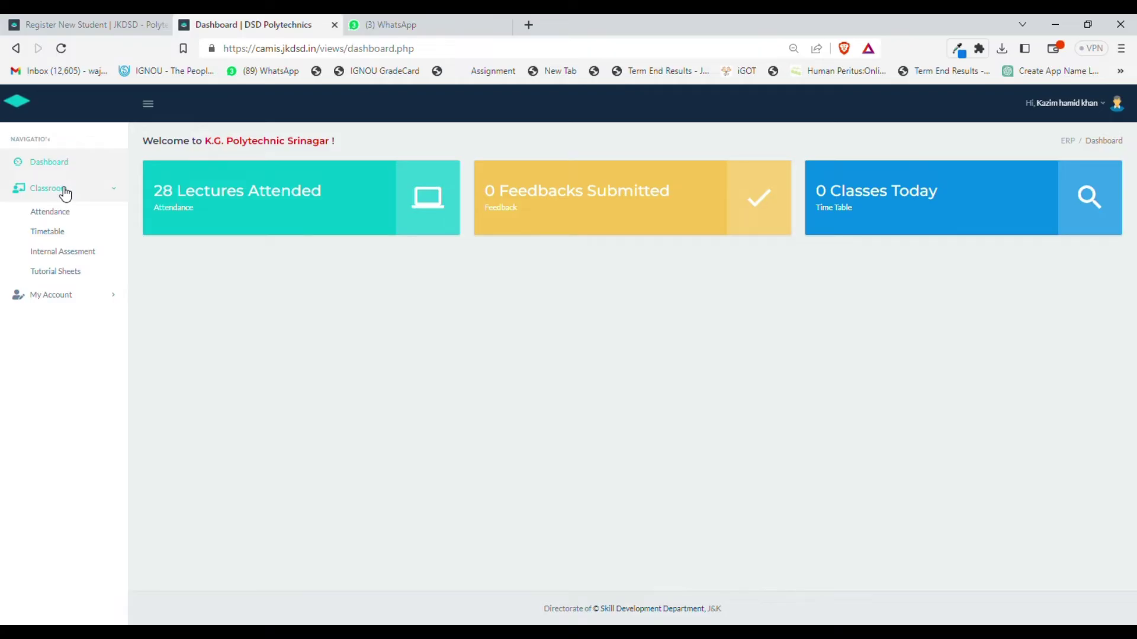
View the weekly timetable, then open the MJ23 attendance/feedback report
click(57, 234)
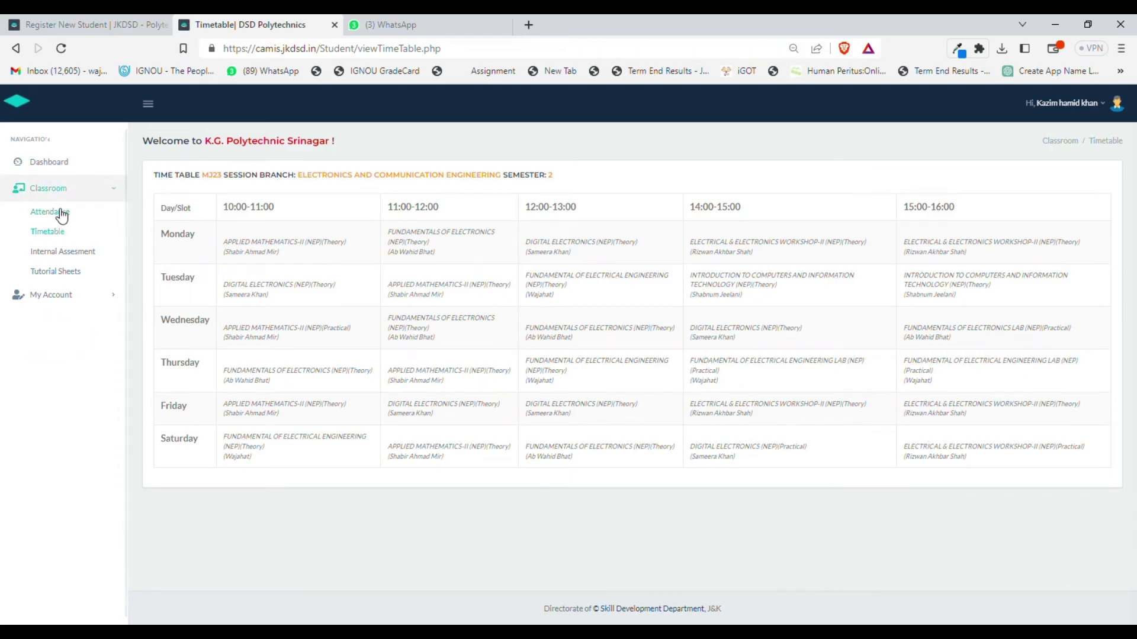
click(61, 214)
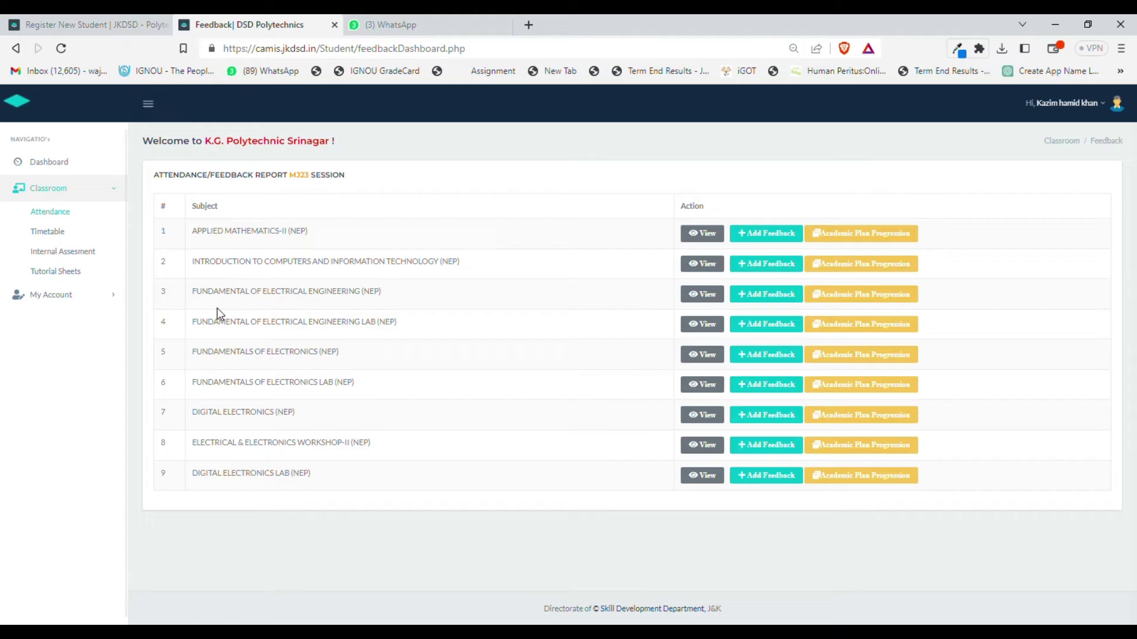
click(703, 295)
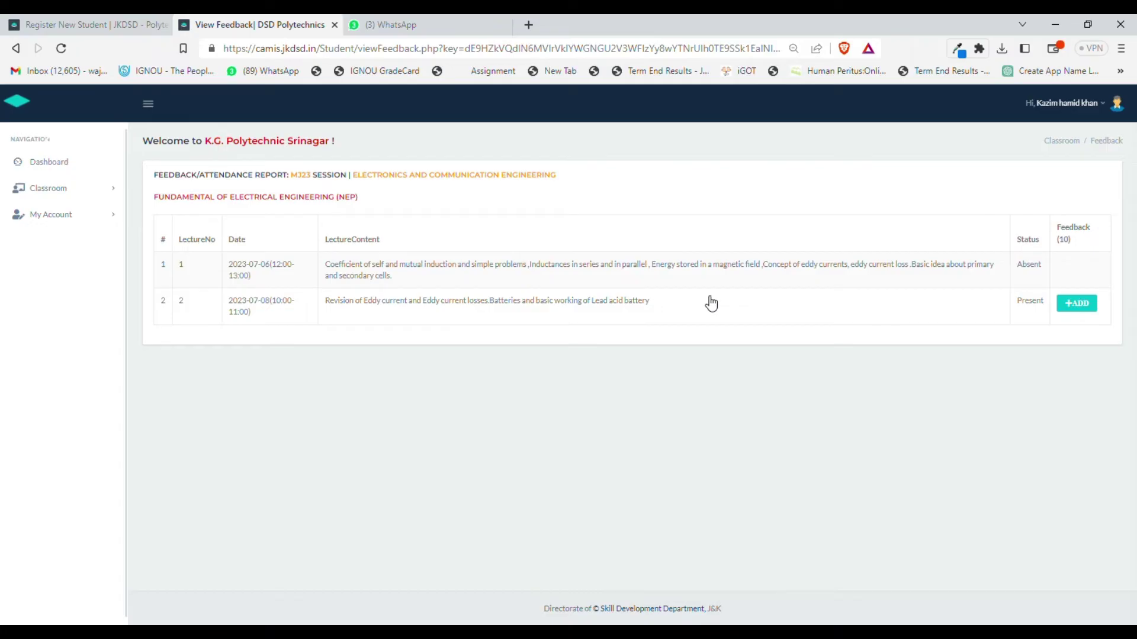
click(80, 188)
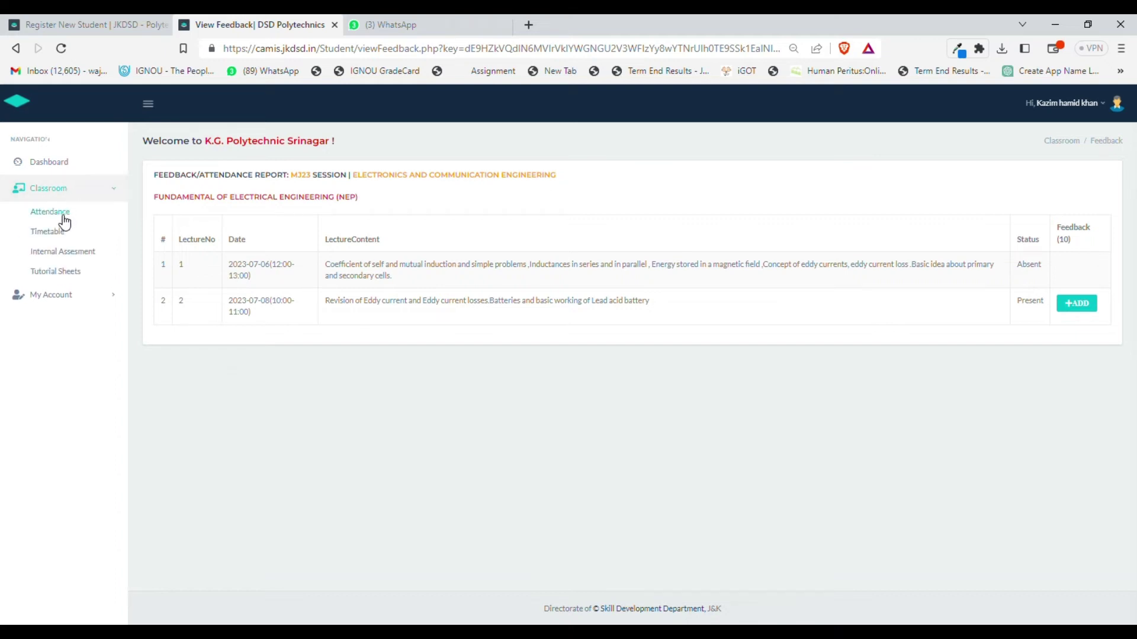
click(62, 216)
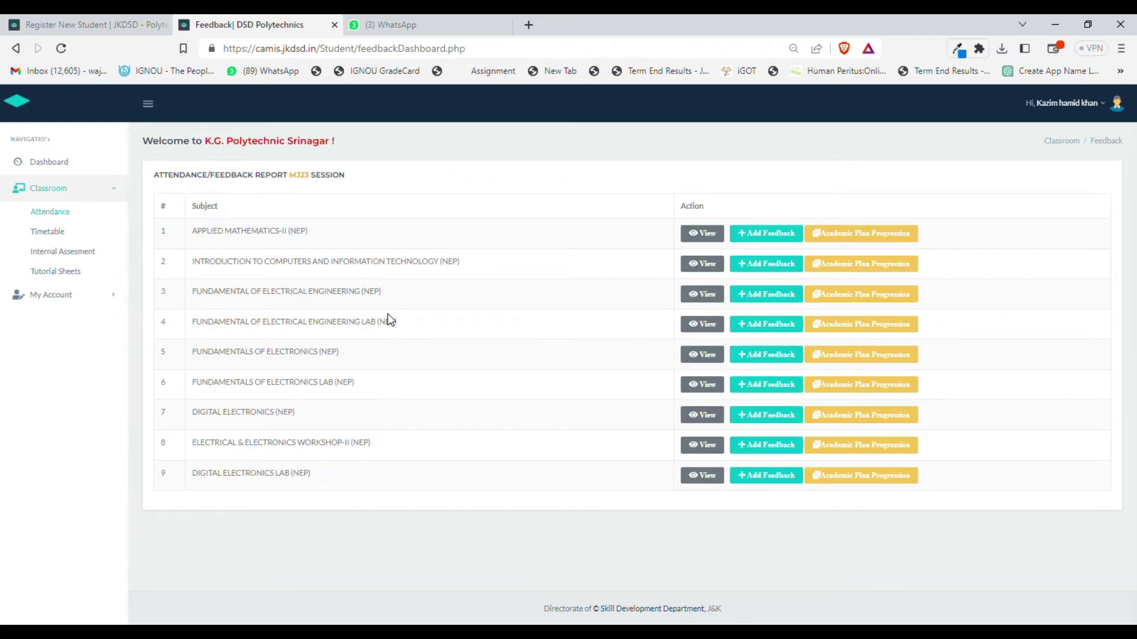
Rate Fundamental of Electrical Engineering lecture 2 at 5 (Fully Agree) twice with remark 'taught well', and submit
click(762, 299)
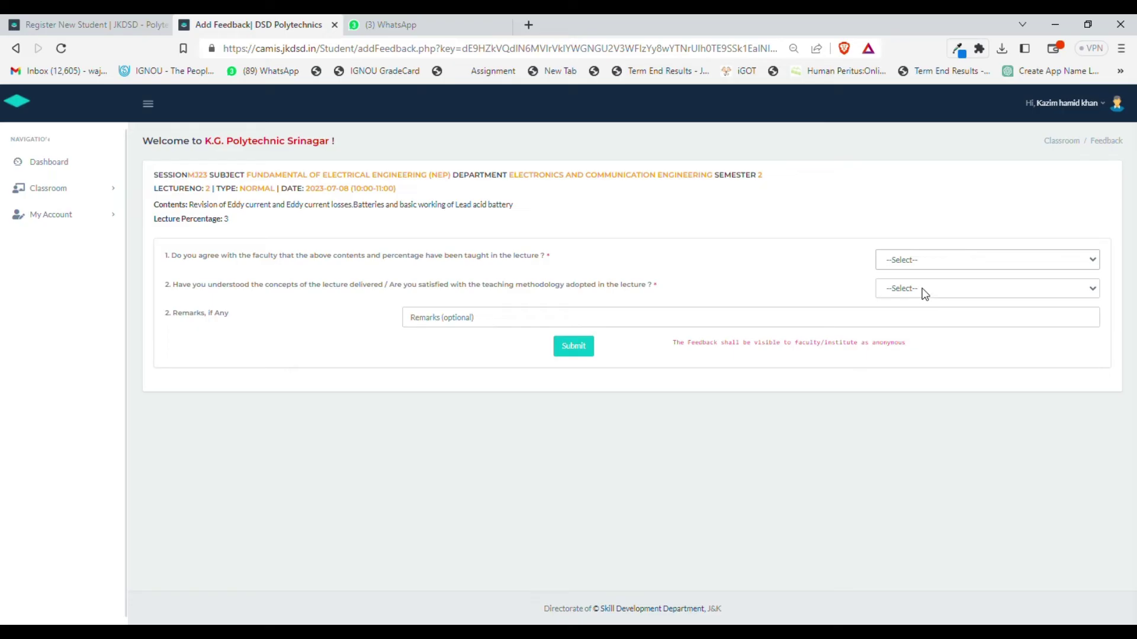
key(5)
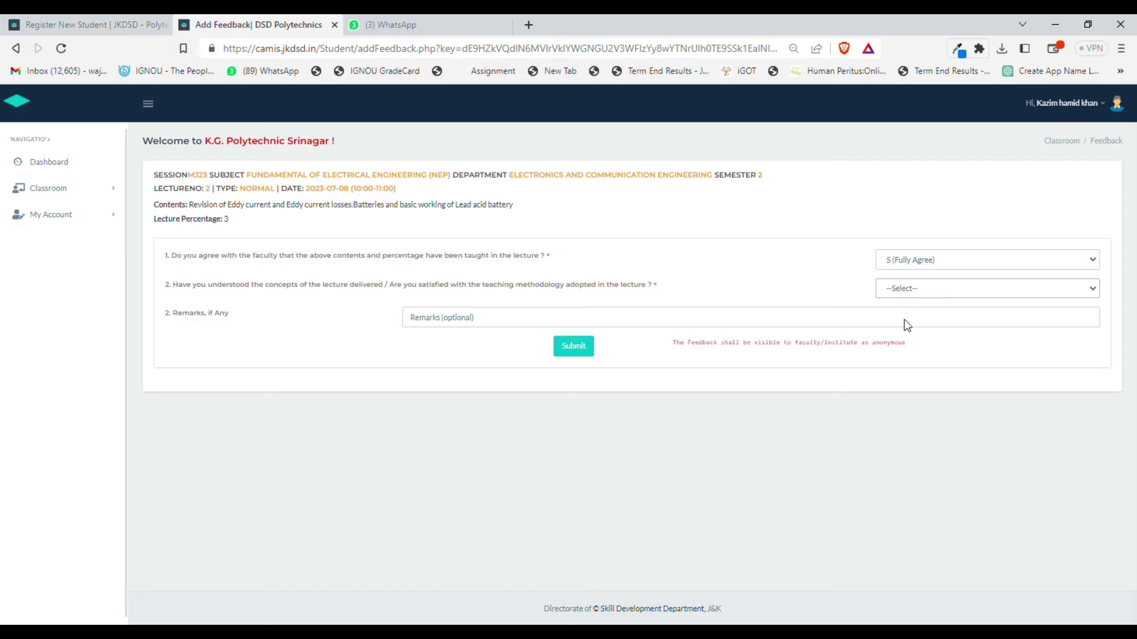
click(904, 315)
click(703, 322)
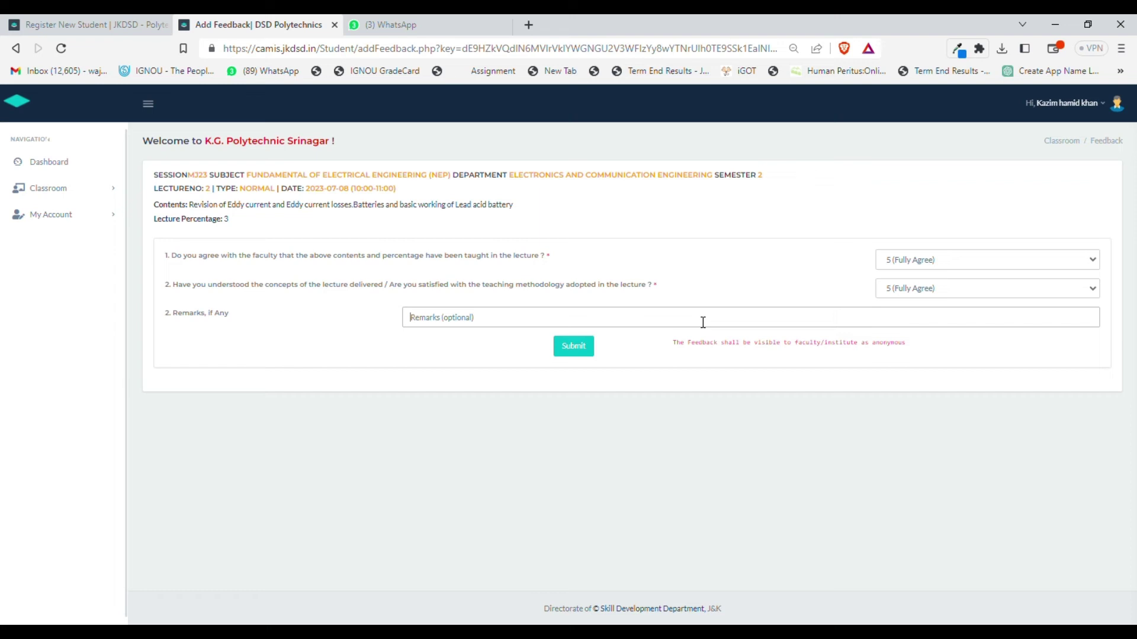
click(582, 353)
text(taught well)
click(573, 347)
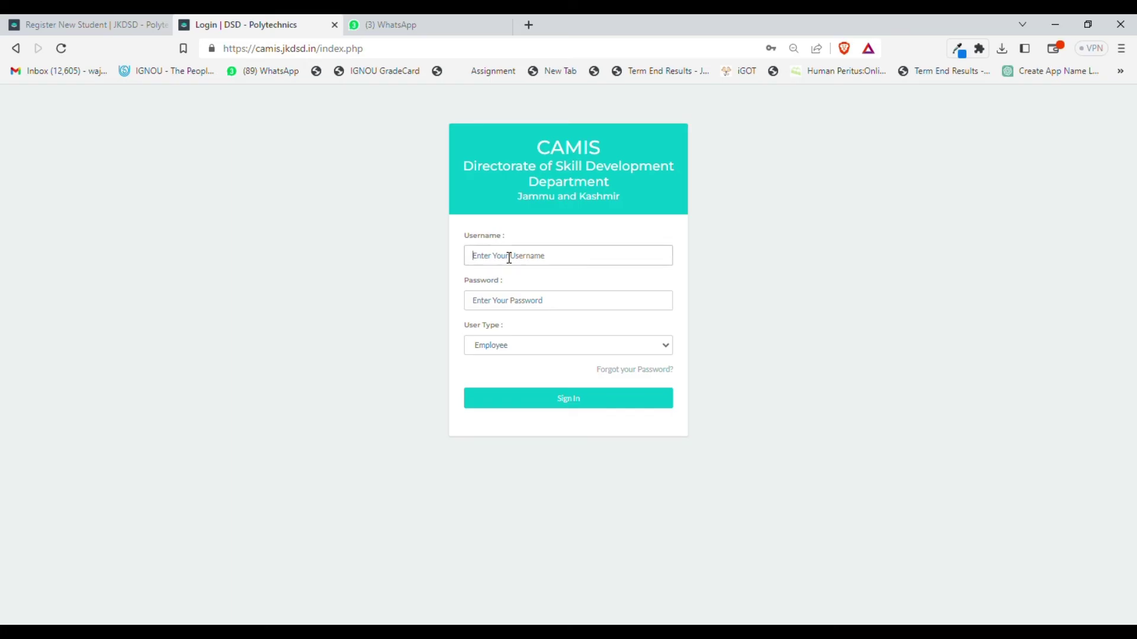
Sign back in as a student and reopen the Classroom attendance/feedback report
click(599, 296)
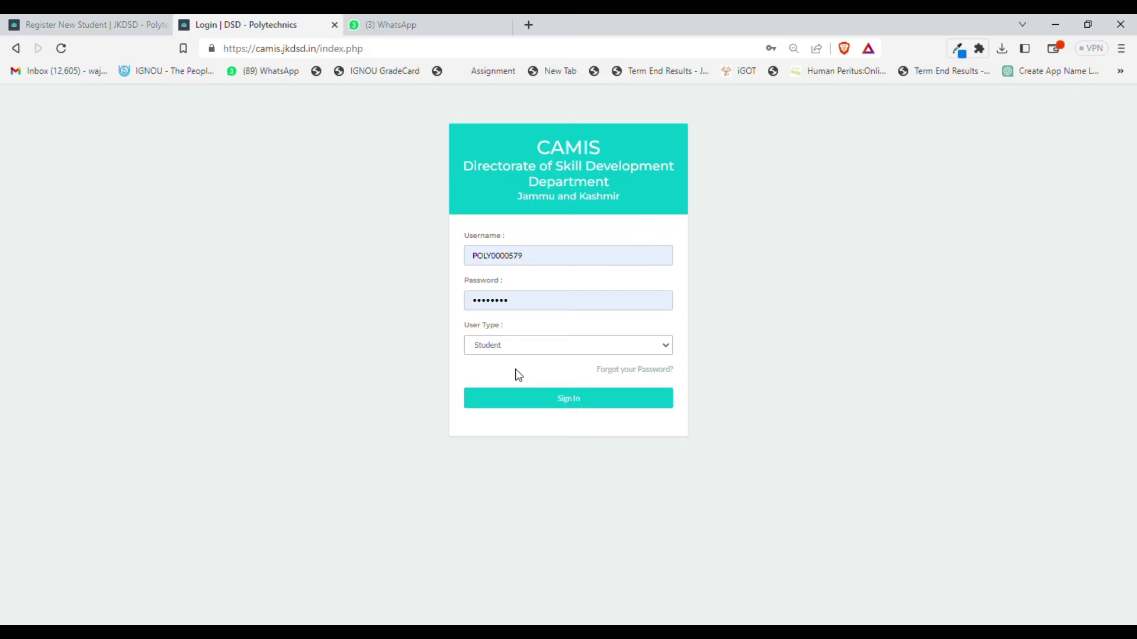
click(543, 401)
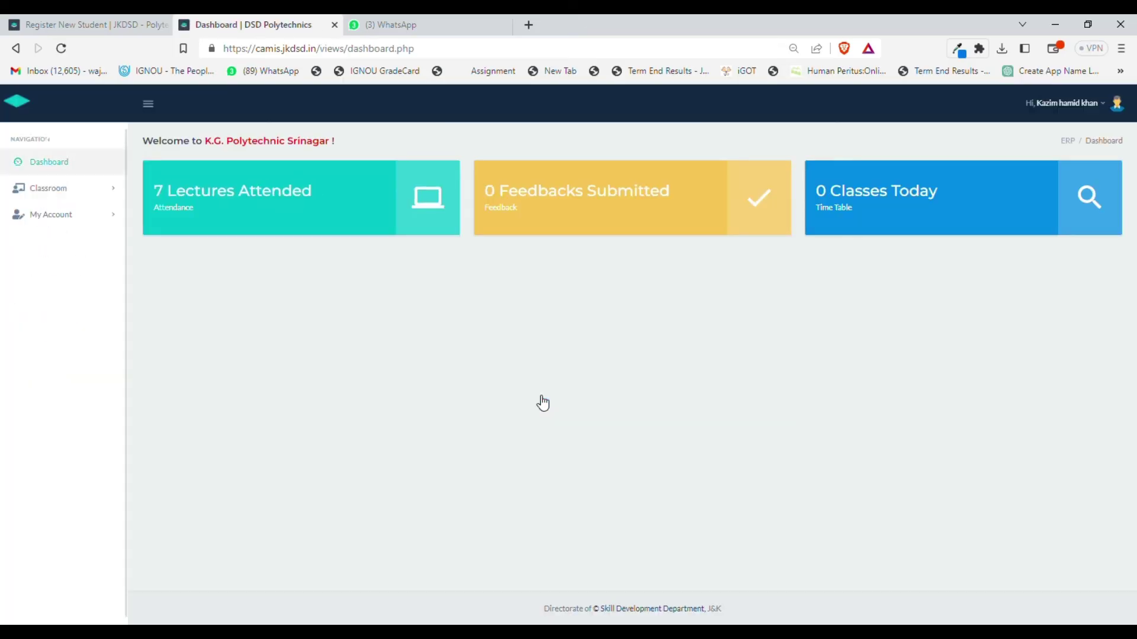
click(84, 196)
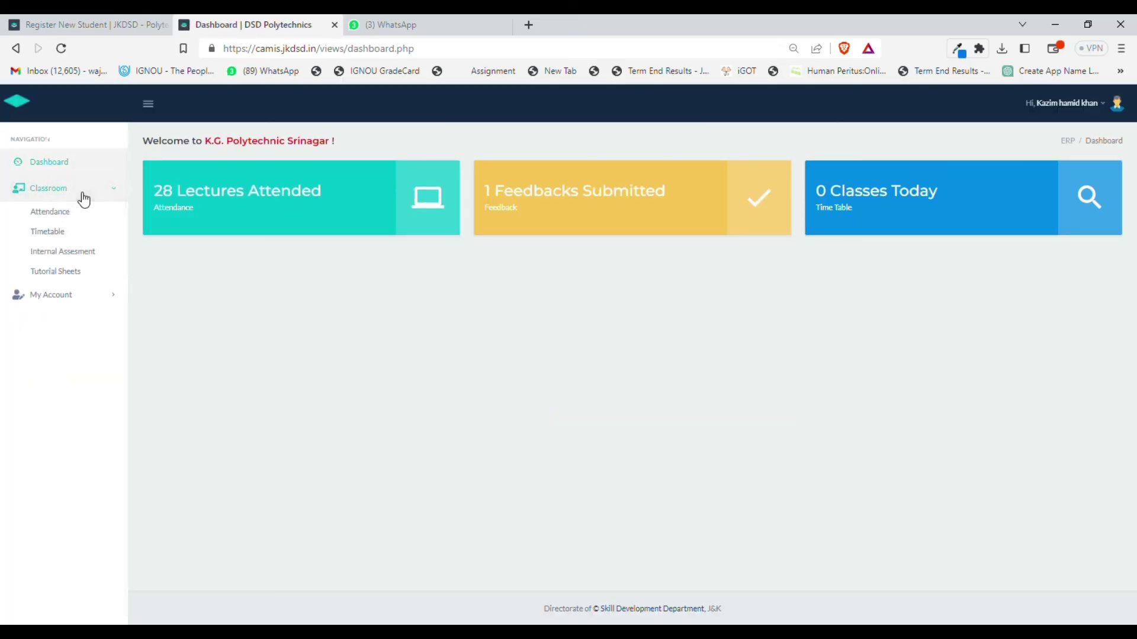
click(58, 215)
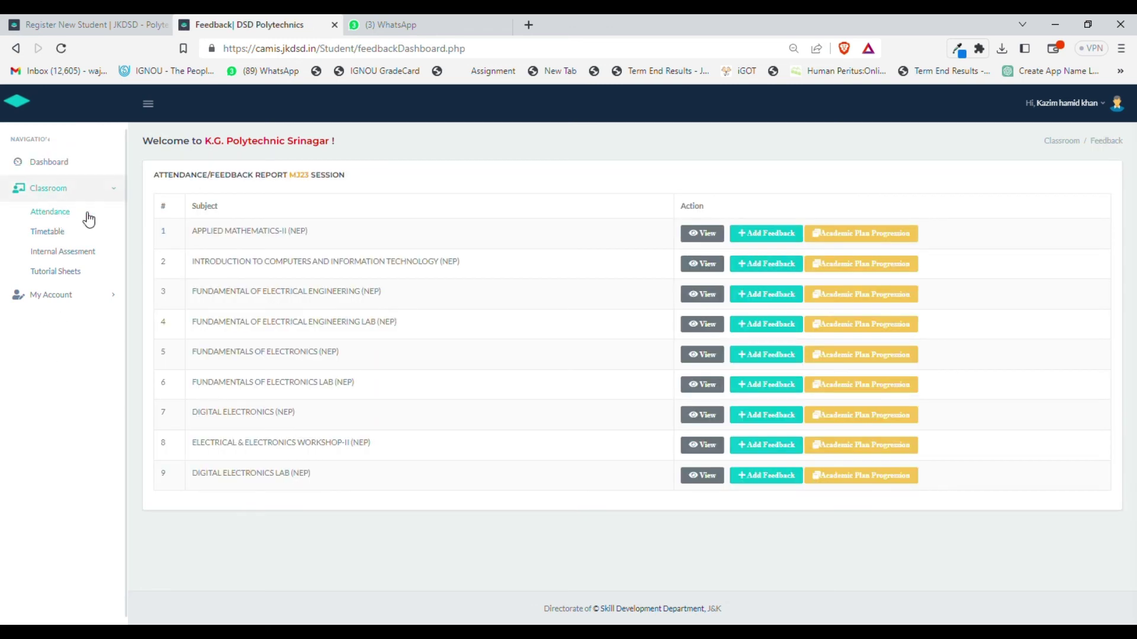
click(708, 296)
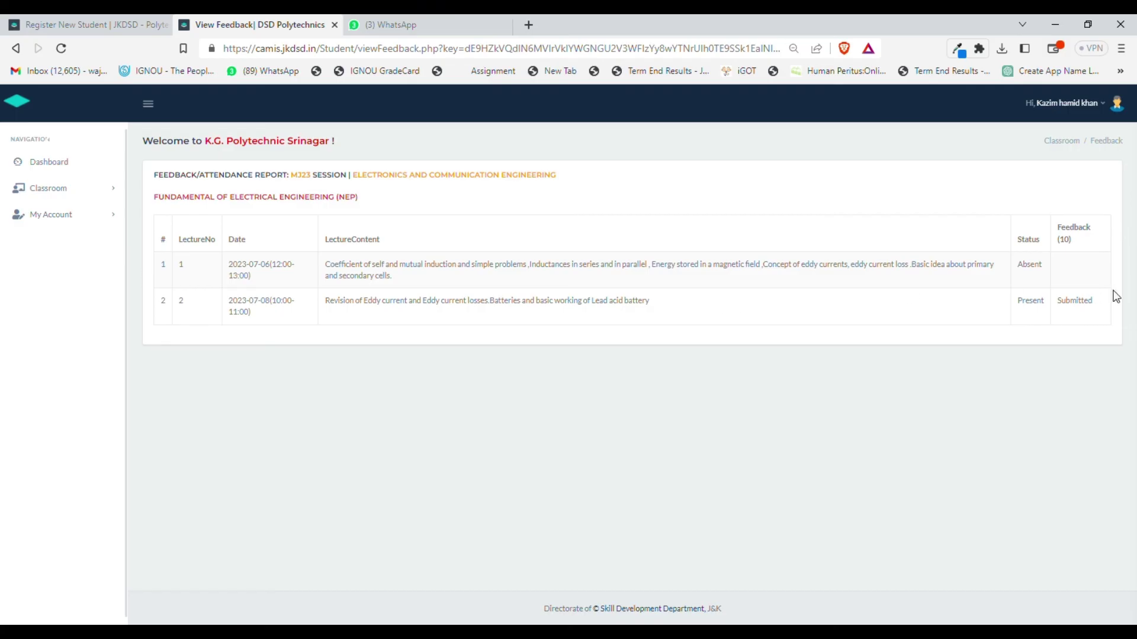
drag(1105, 305, 1055, 302)
click(69, 195)
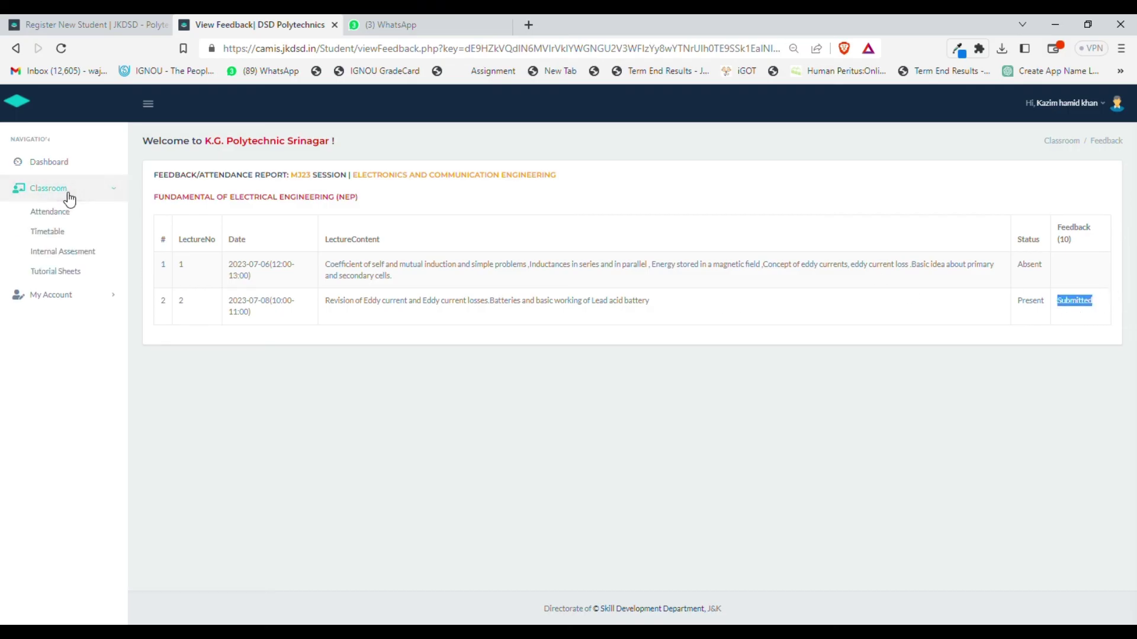
click(66, 215)
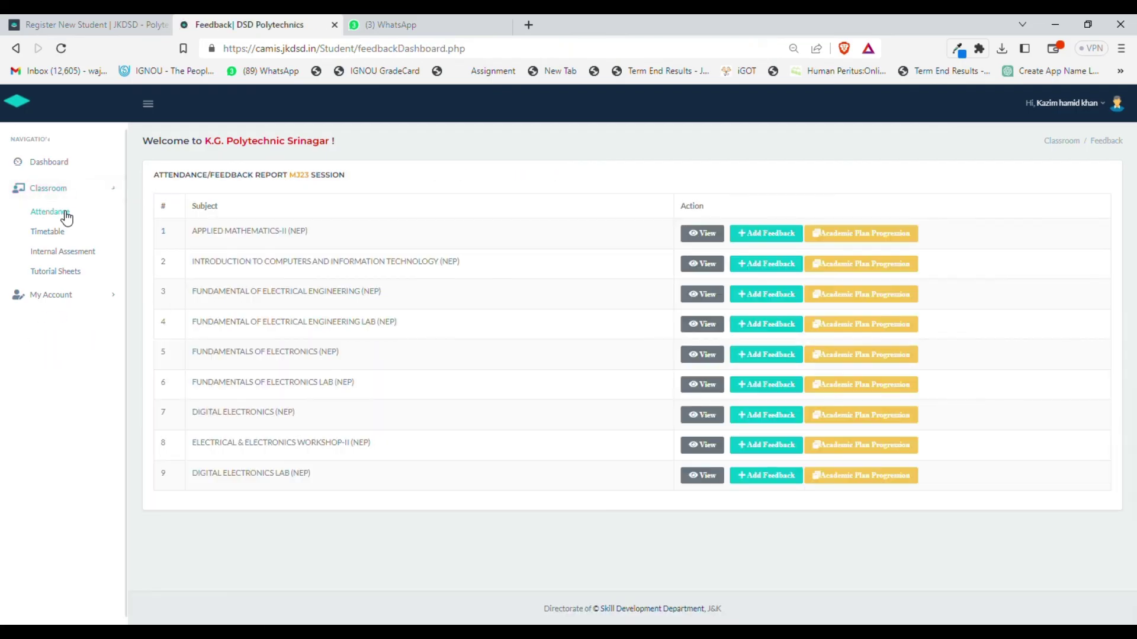
Open and scroll through the Academic Plan Progression page for Fundamental of Electrical Engineering (NEP)
click(869, 292)
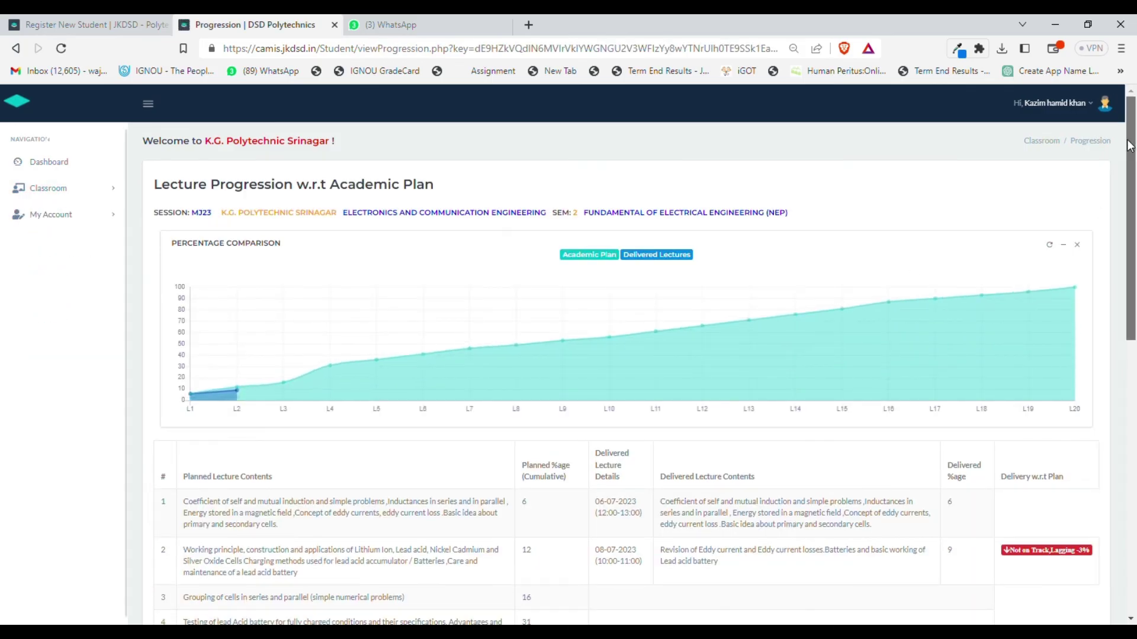
drag(1129, 146, 1130, 224)
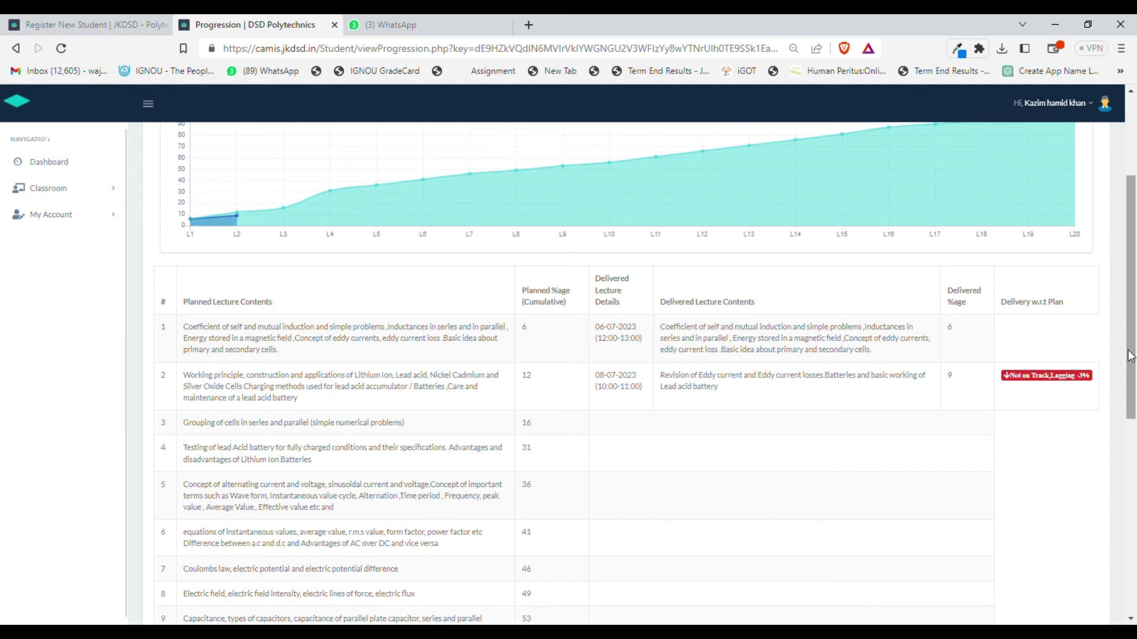
drag(1131, 356, 1130, 260)
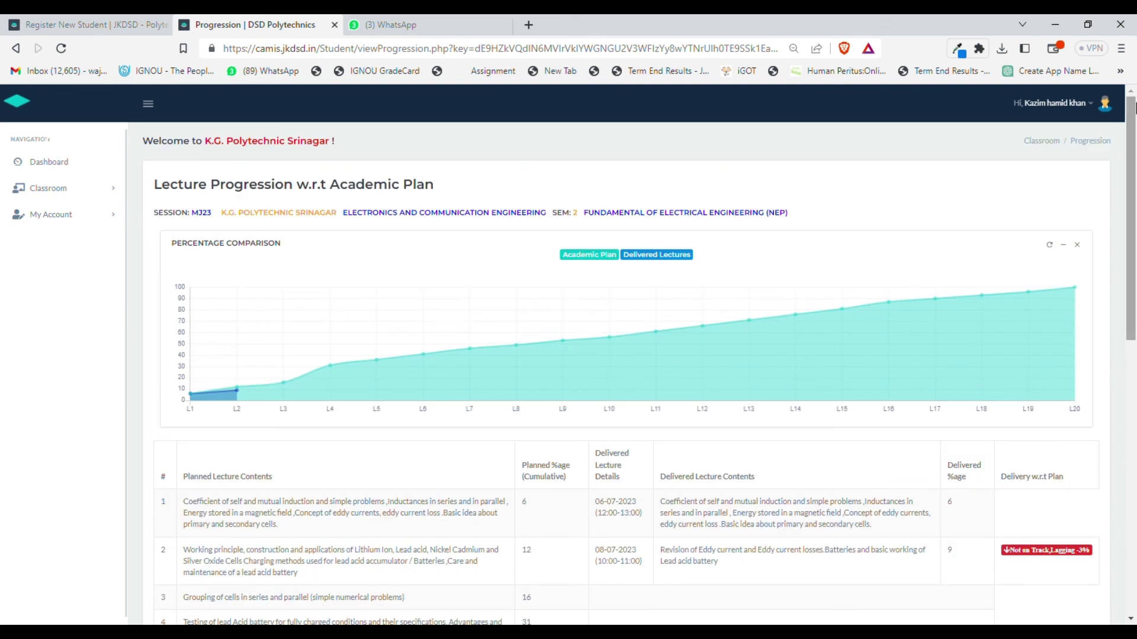
click(46, 188)
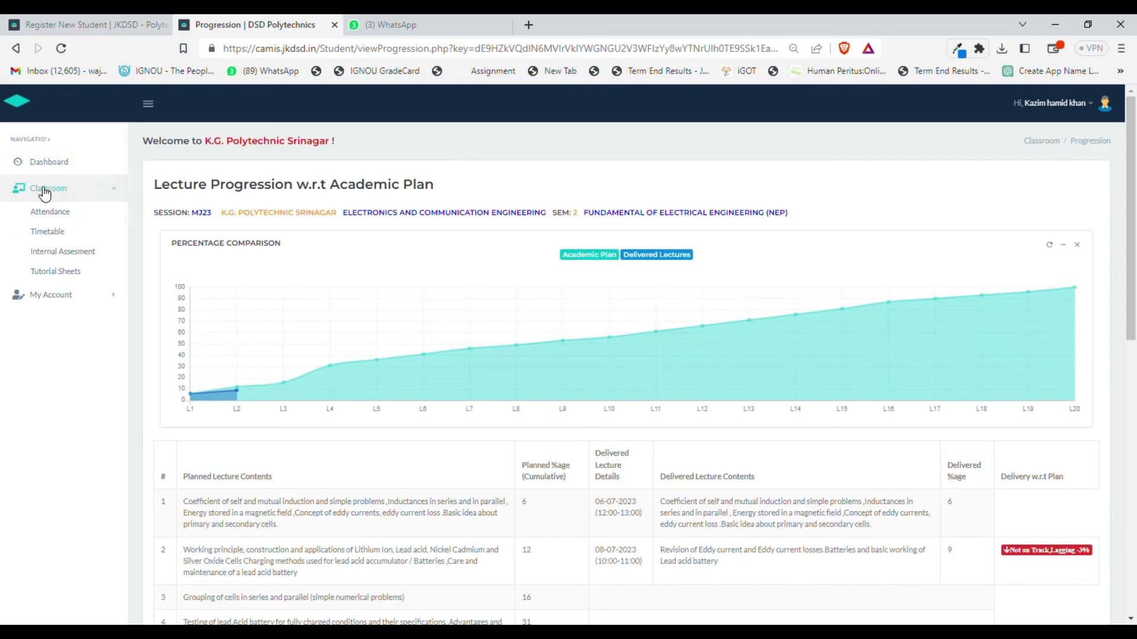
After checking the timetable, open the Fundamental of Electrical Engineering (NEP) tutorial sheets
click(60, 235)
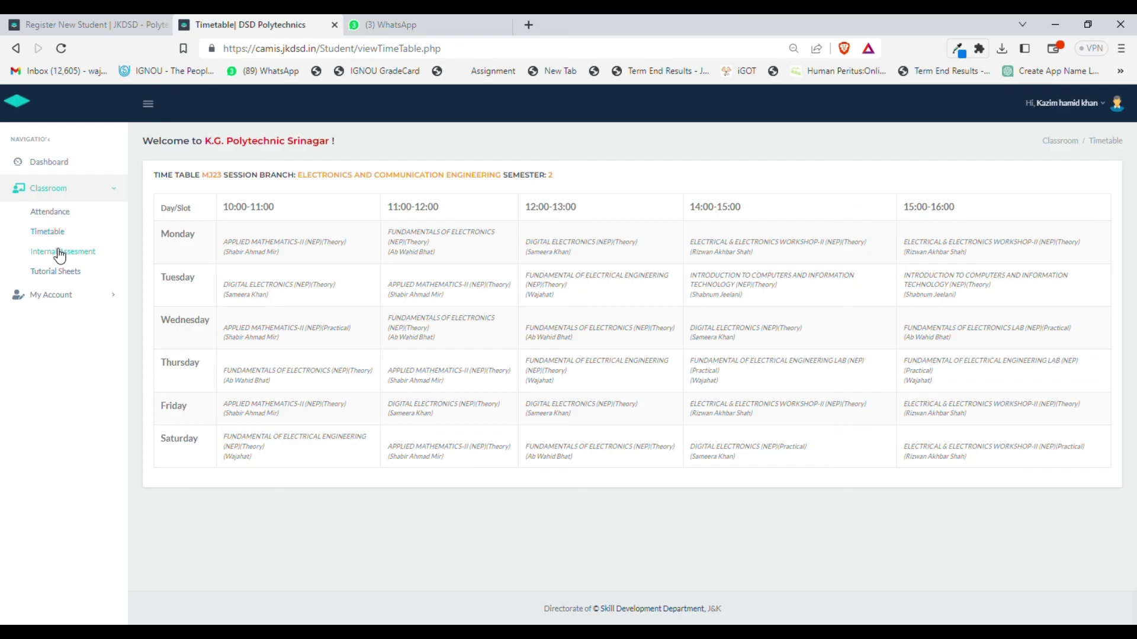
click(61, 272)
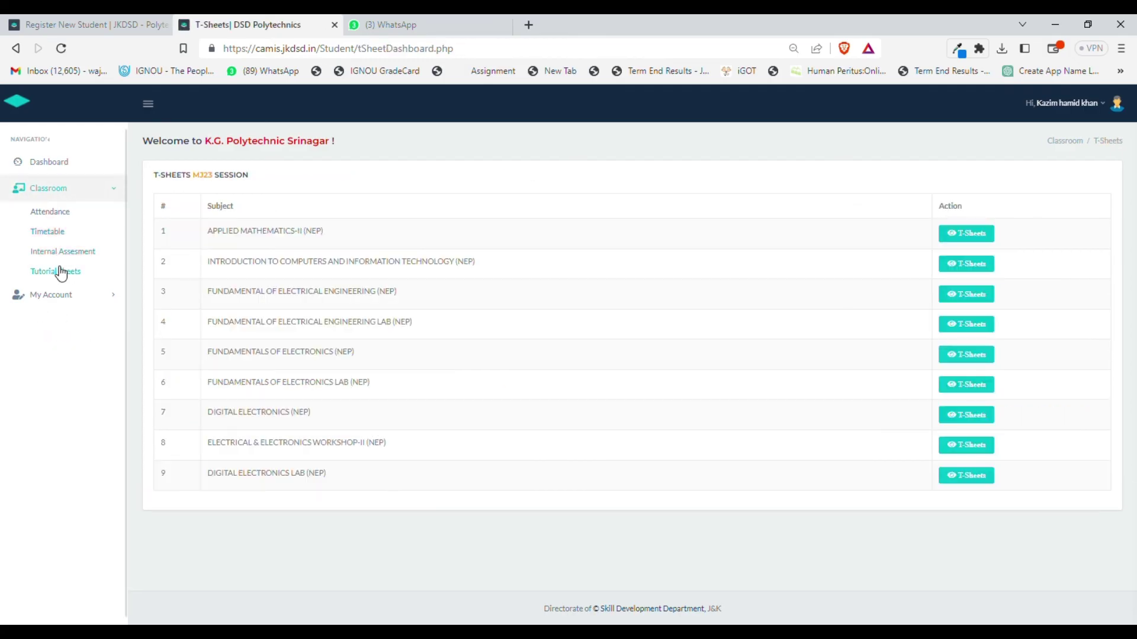
click(966, 295)
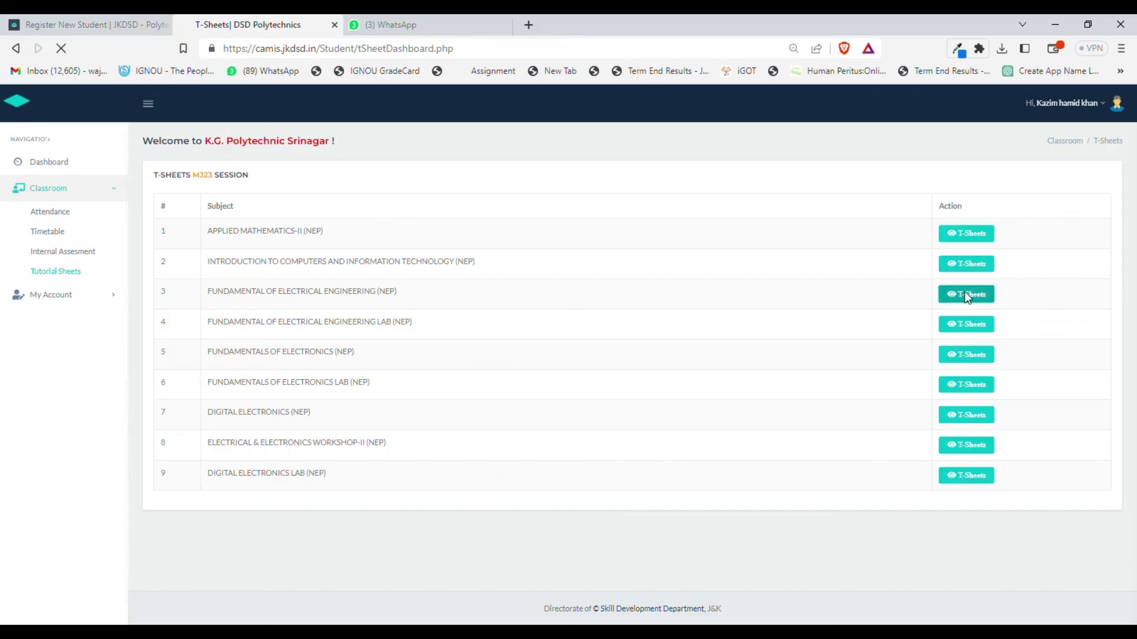